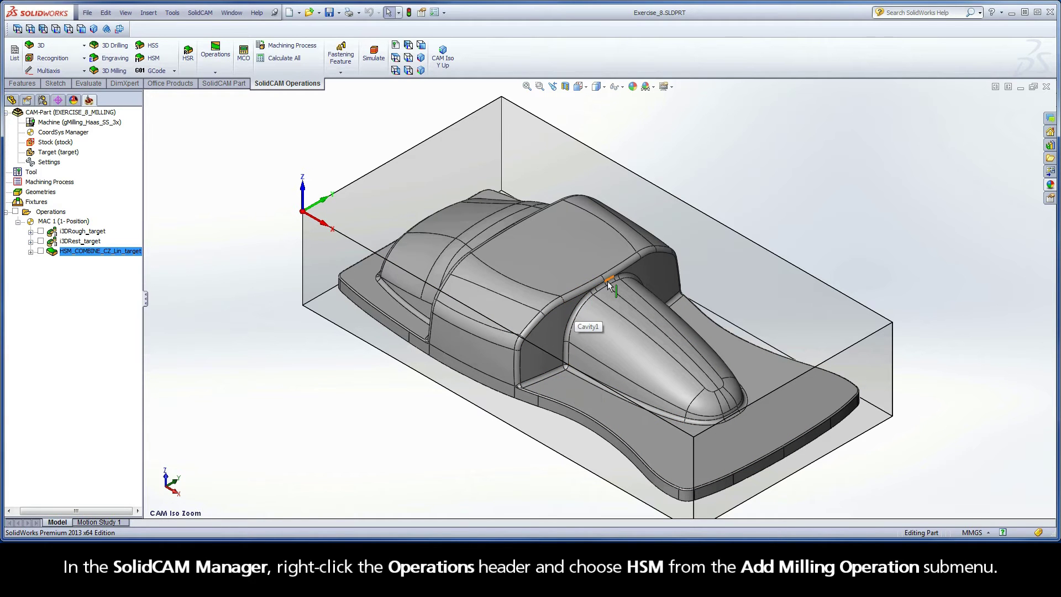
- Add an HSM milling operation from the Operations context menu
right_click(59, 214)
mouse_move(128, 233)
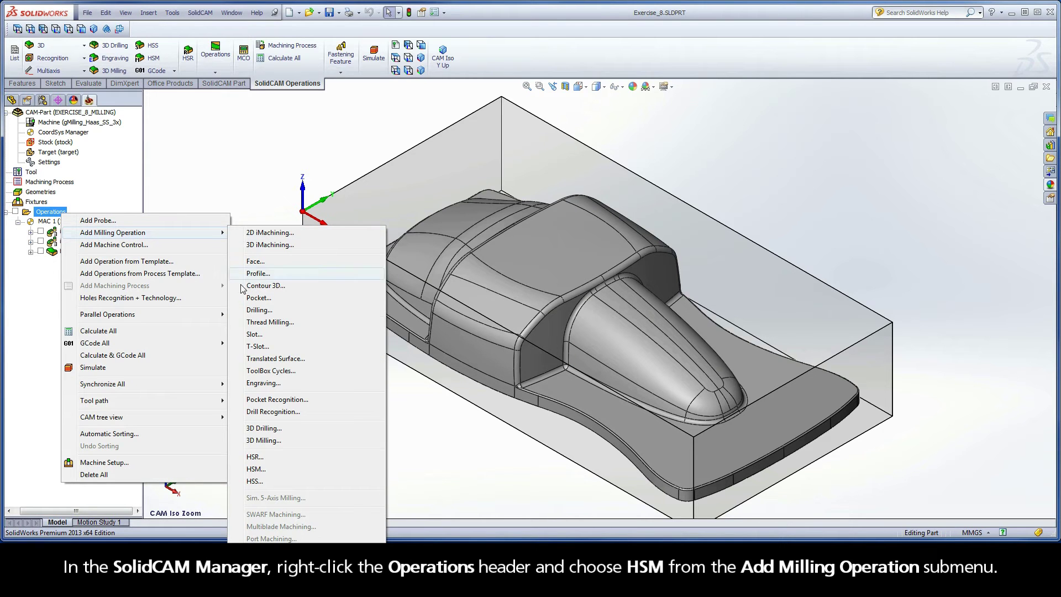
left_click(266, 474)
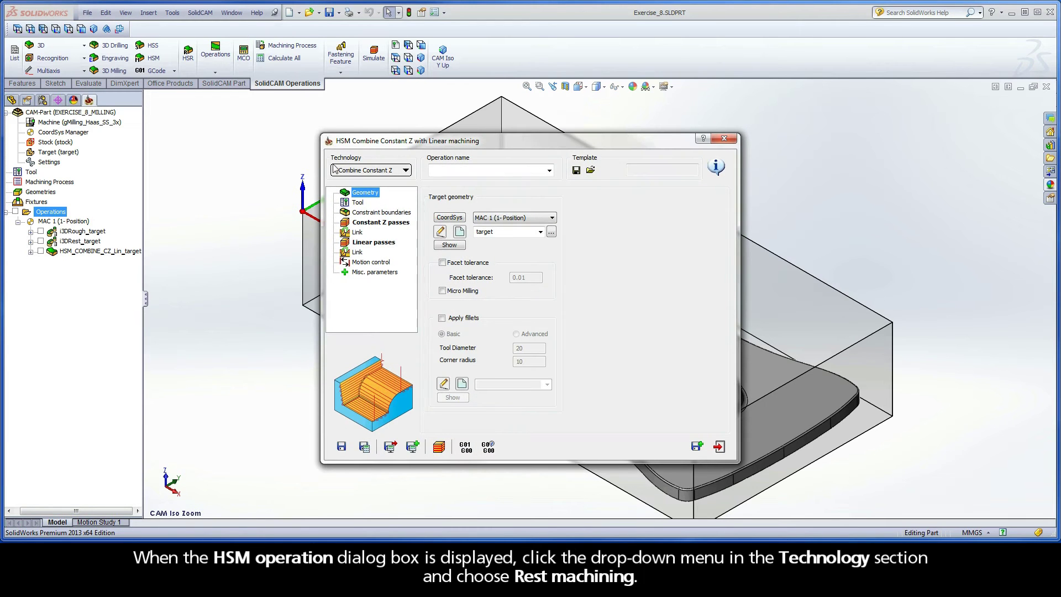
- Set the HSM technology to Rest machining, keeping 'target' as the machining geometry
left_click(407, 172)
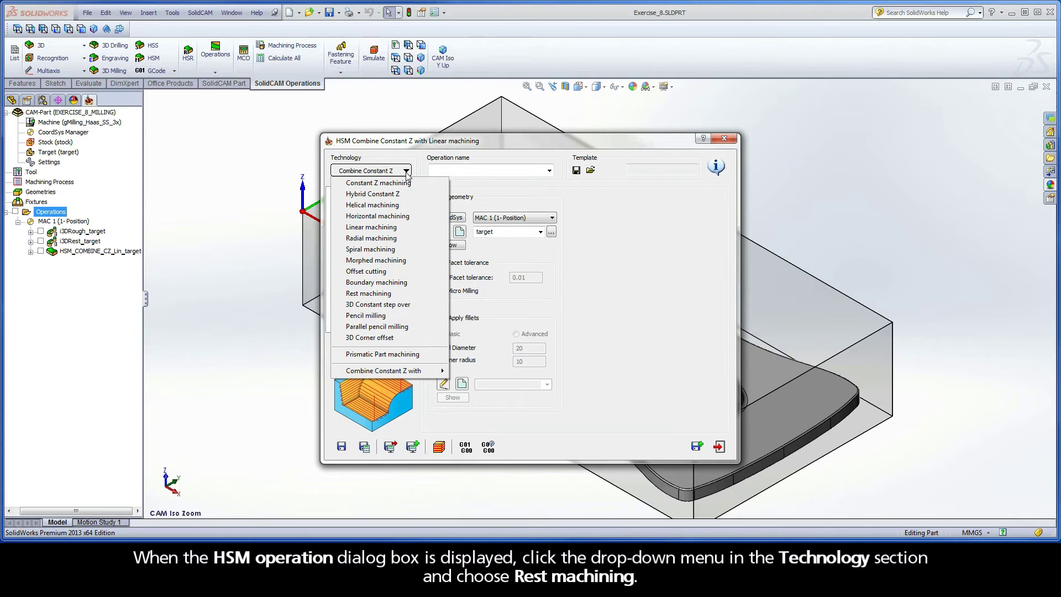
left_click(388, 294)
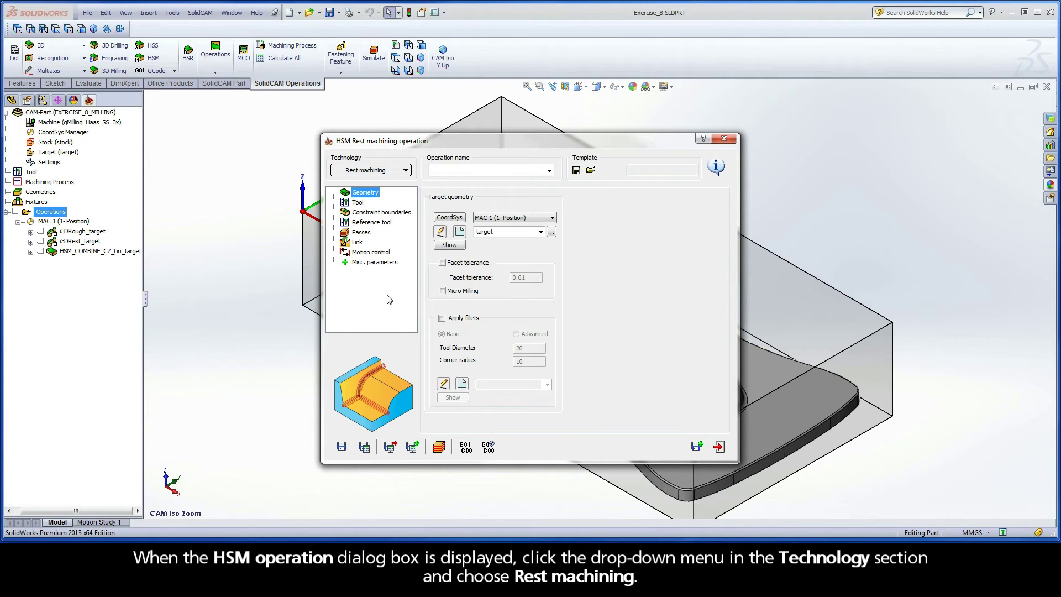
left_click(499, 232)
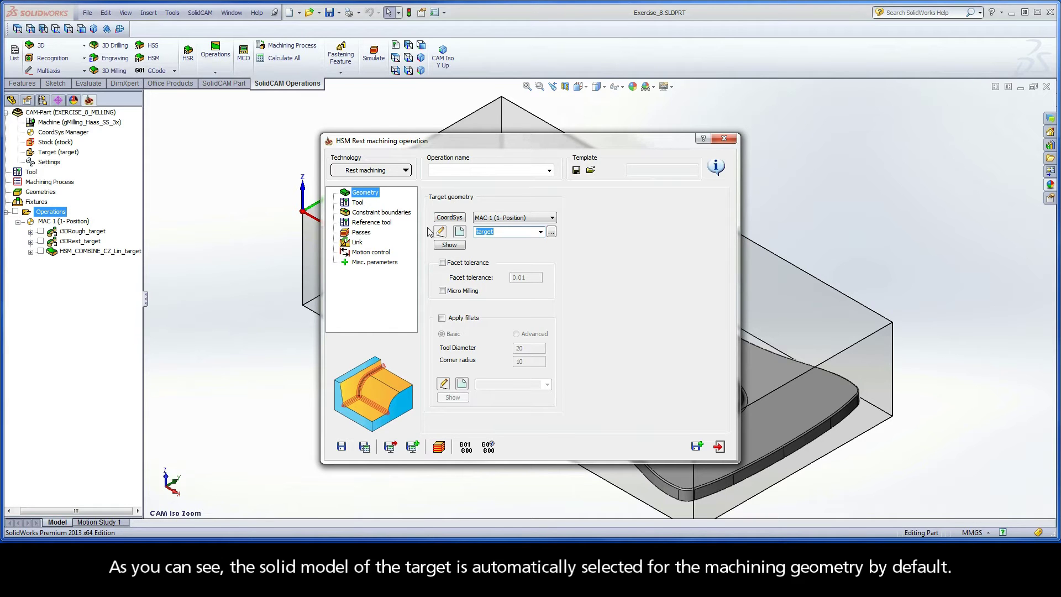
- Create a new ball nose mill in the operation's tool table
left_click(359, 203)
left_click(498, 345)
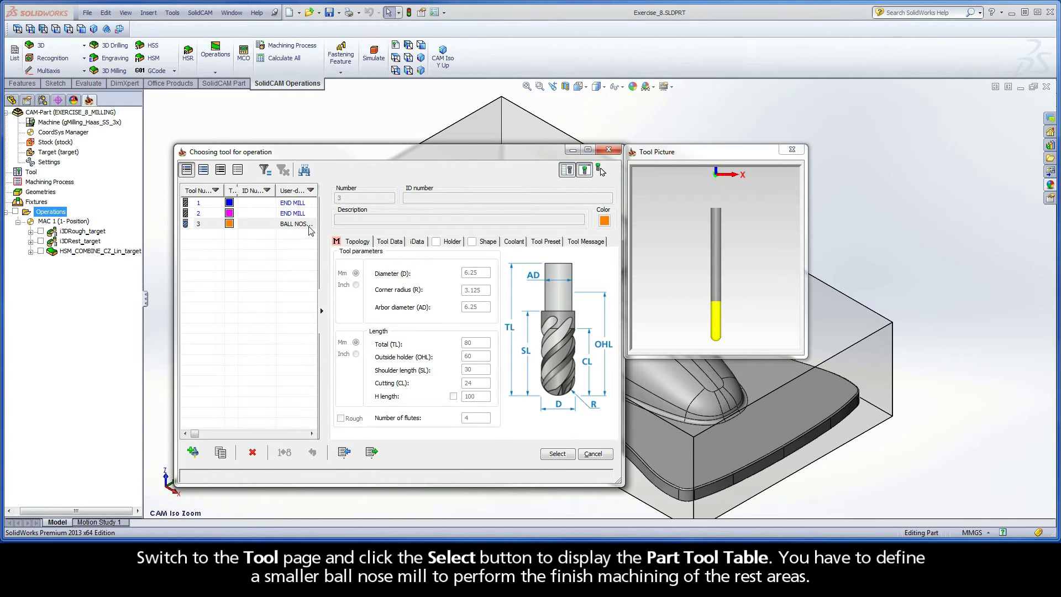
left_click(193, 453)
double_click(339, 211)
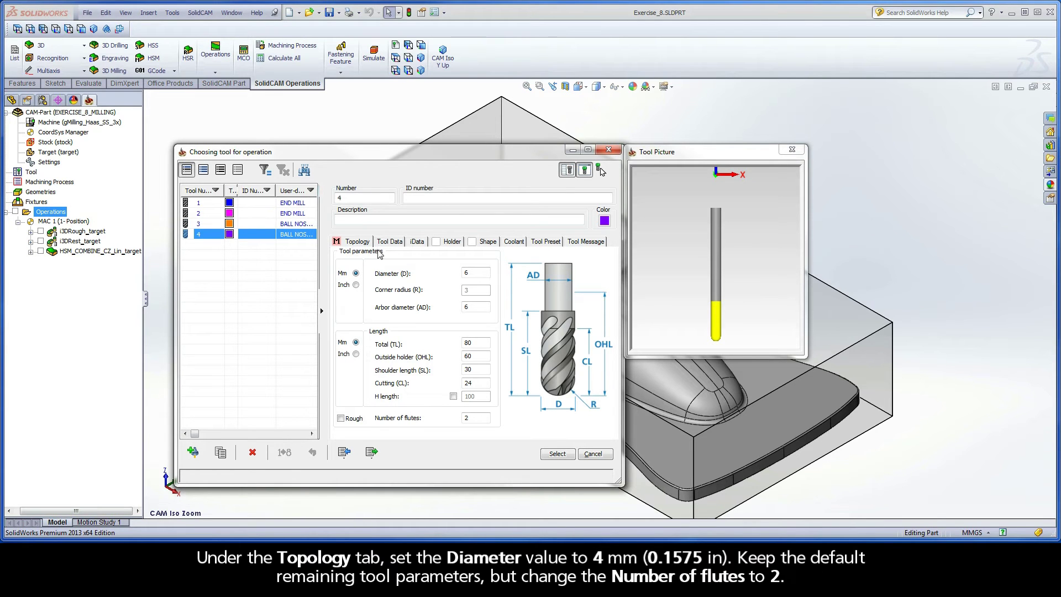
- Give the ball nose mill a 4 mm diameter and 2 flutes
left_click(470, 273)
type("4")
key("Tab")
left_click(471, 418)
type("2")
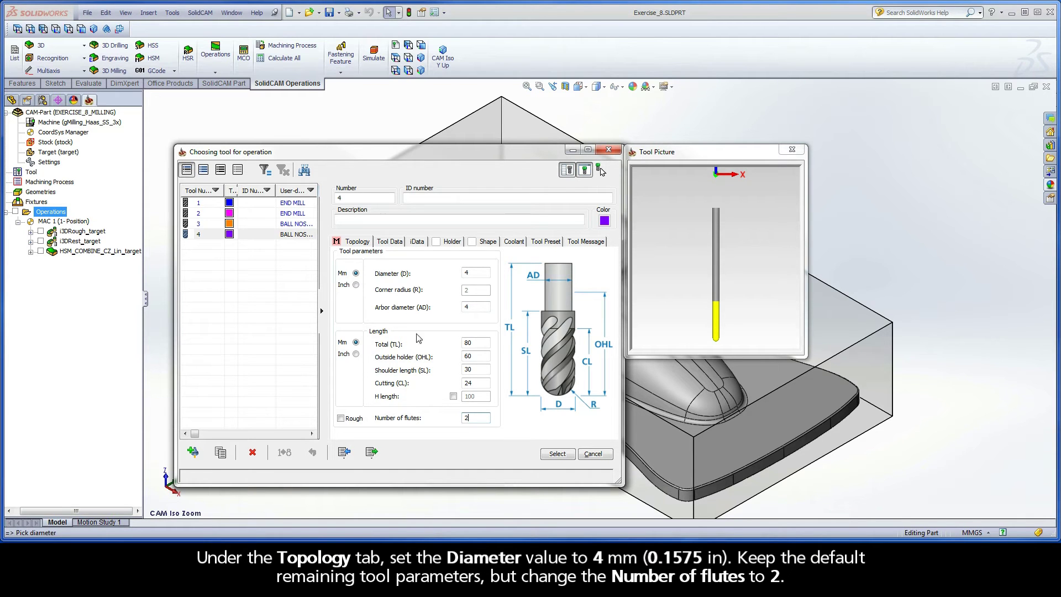
left_click(390, 244)
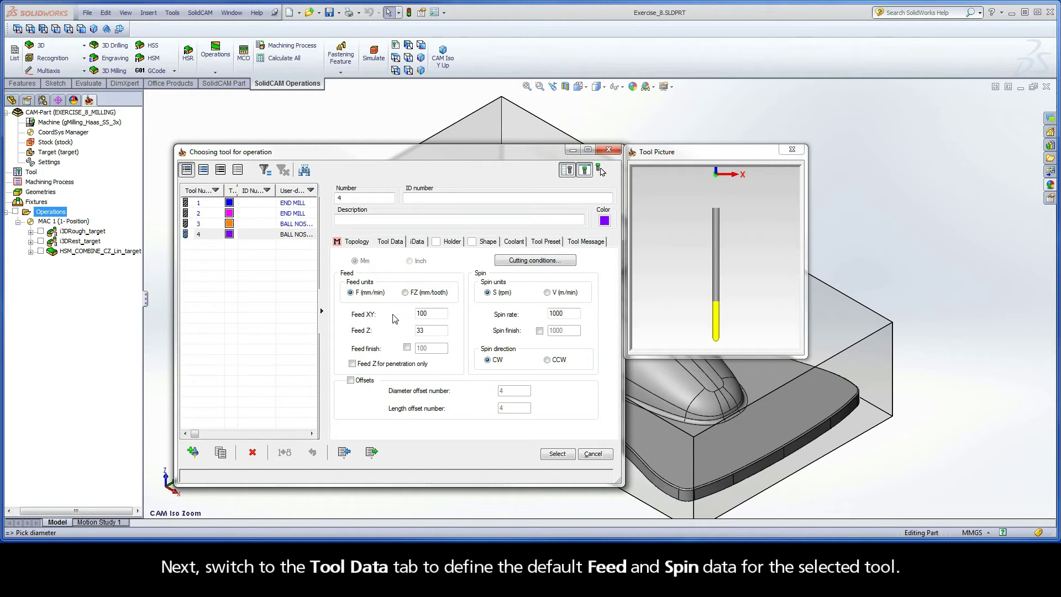
- Enter Feed XY 3000, Feed Z 300 and spin rate 8500, then assign tool 4
left_click_drag(436, 314, 414, 315)
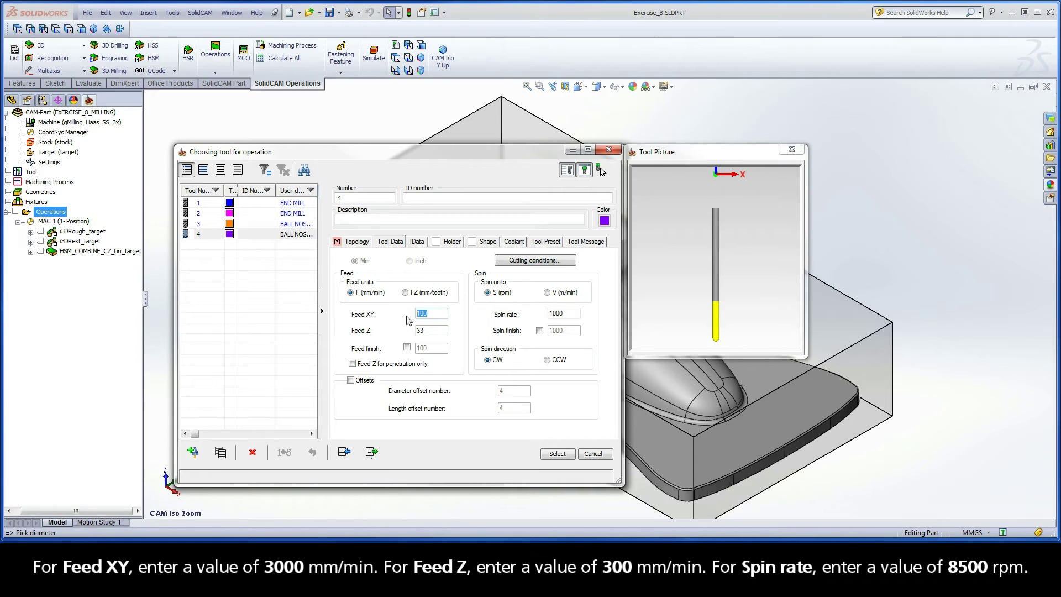
type("3000")
key("Tab")
type("300")
double_click(557, 313)
type("8500")
left_click(557, 455)
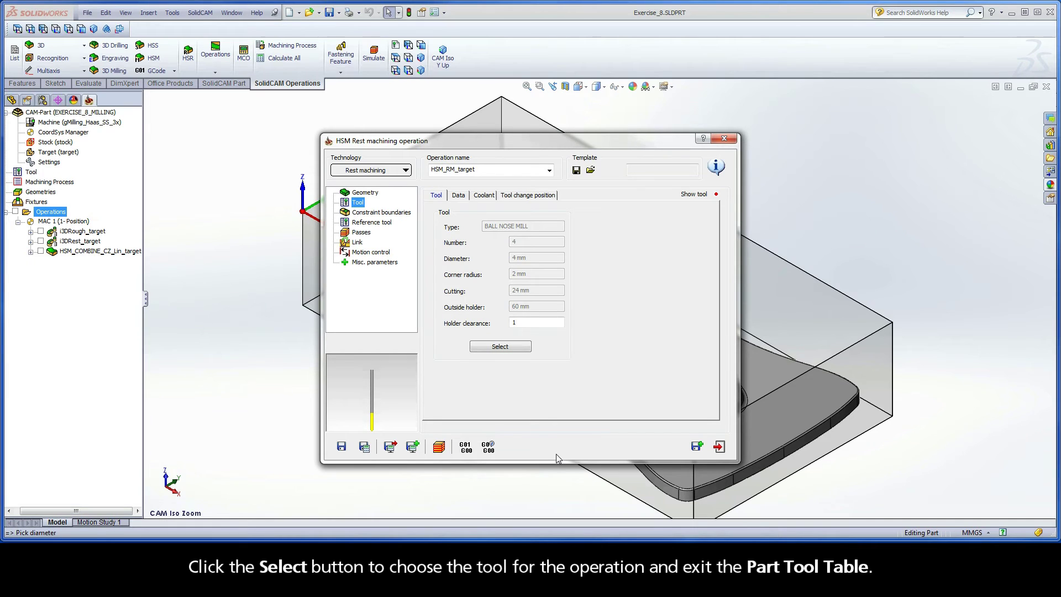
- Enter 6.25 as the Diameter on the Reference tool page
left_click(371, 215)
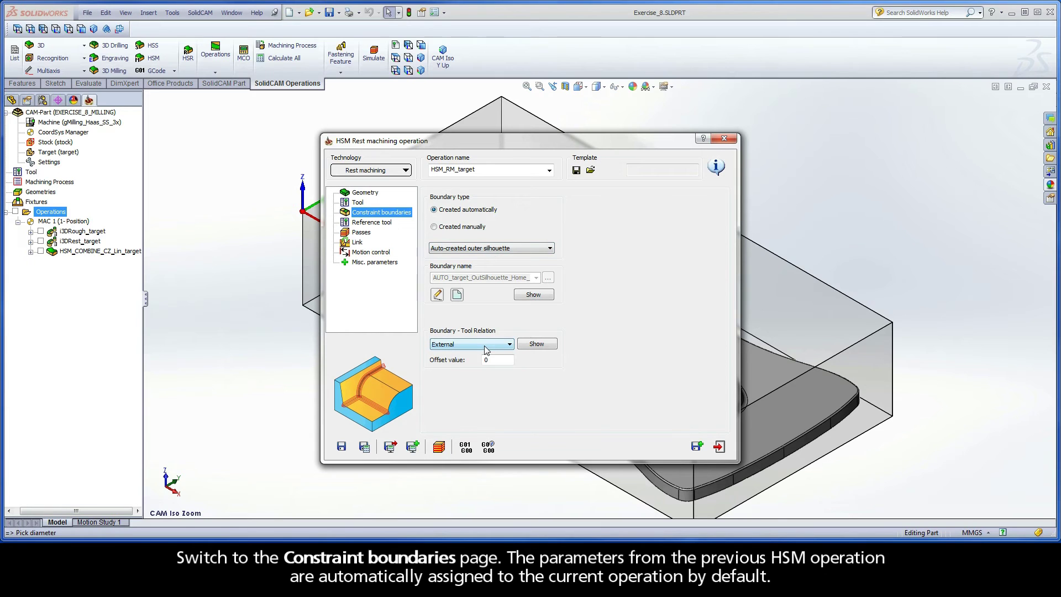
left_click(373, 224)
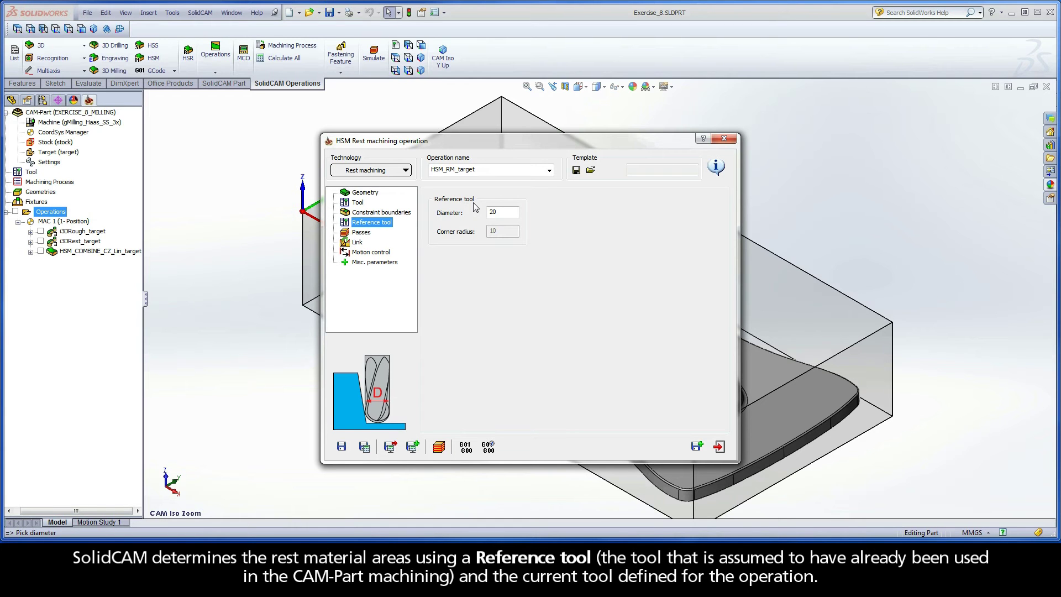
left_click(358, 202)
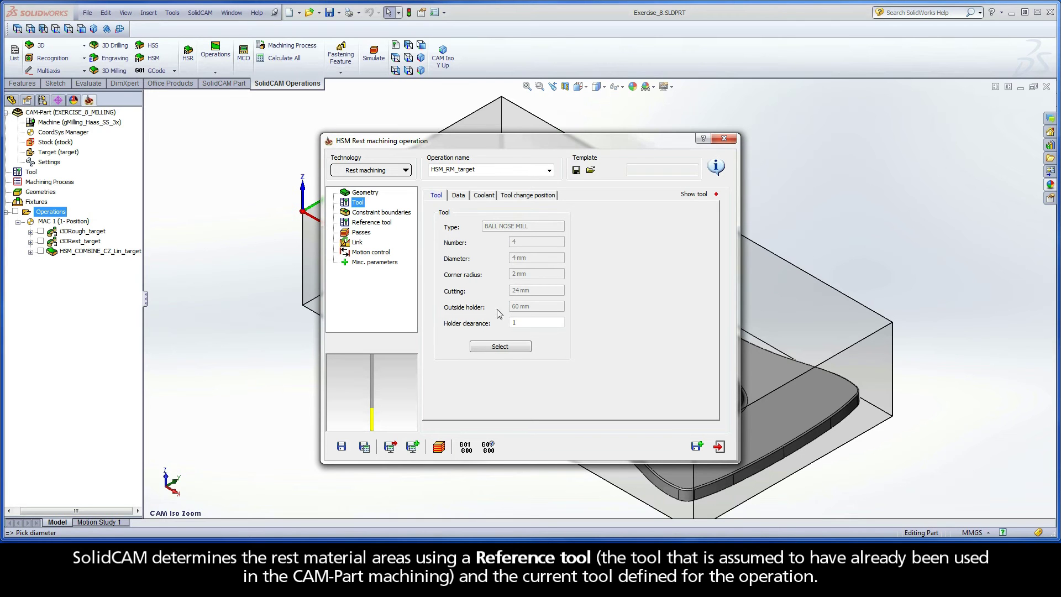
left_click(371, 222)
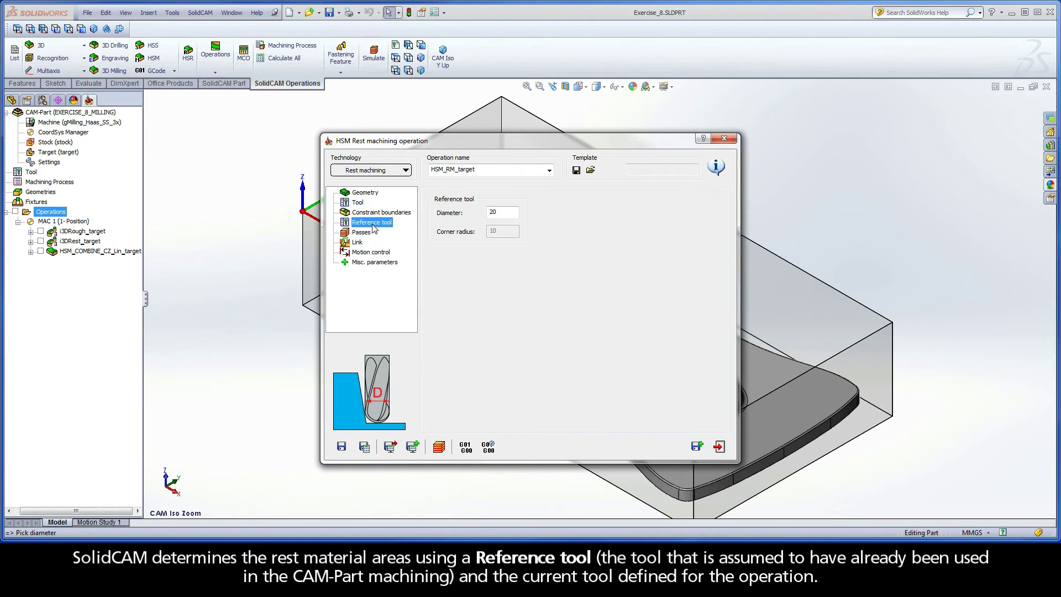
double_click(494, 212)
type("6.25")
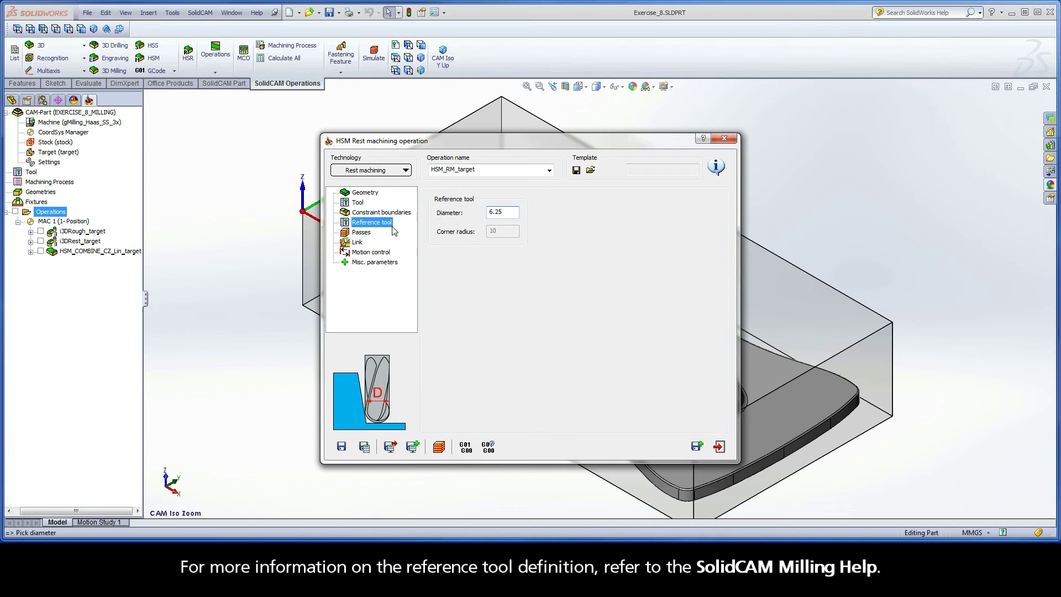
- On the Passes page, leave wall and floor offsets at 0 and set step down to 0.05
left_click(367, 236)
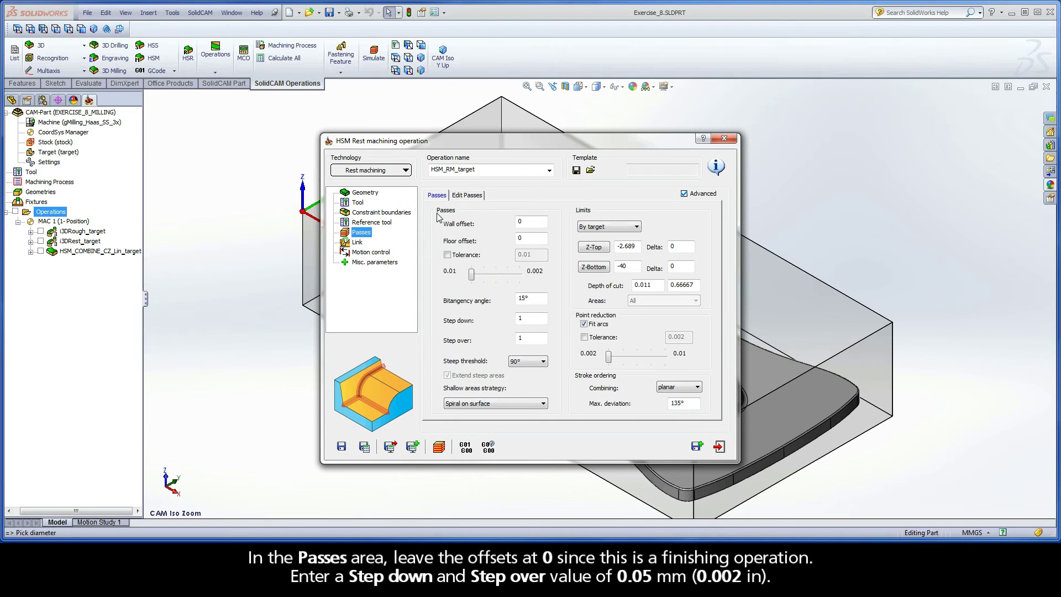
left_click(529, 237)
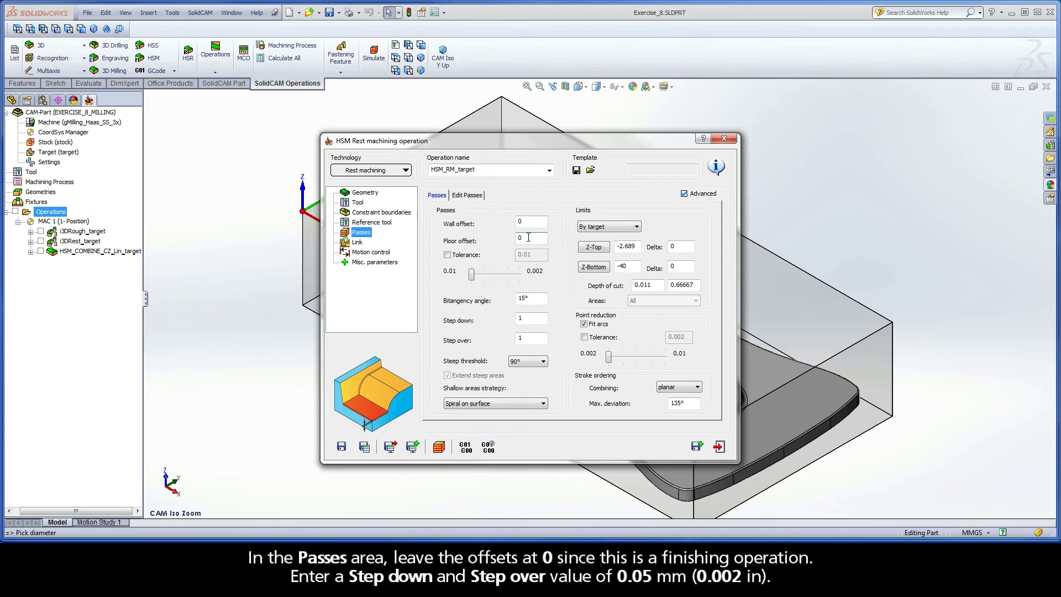
double_click(526, 318)
type("0.05")
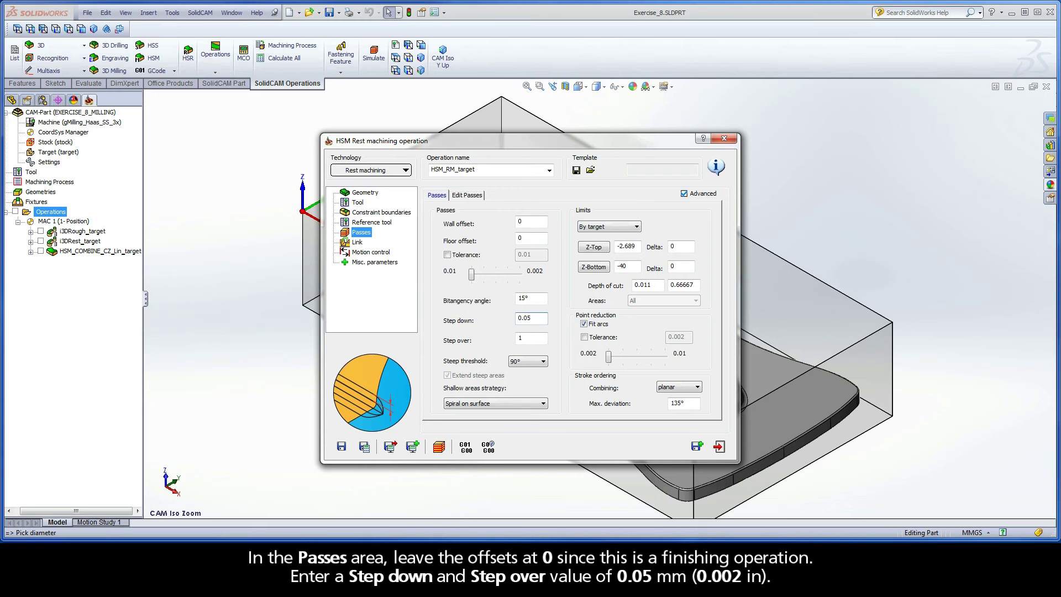
double_click(527, 338)
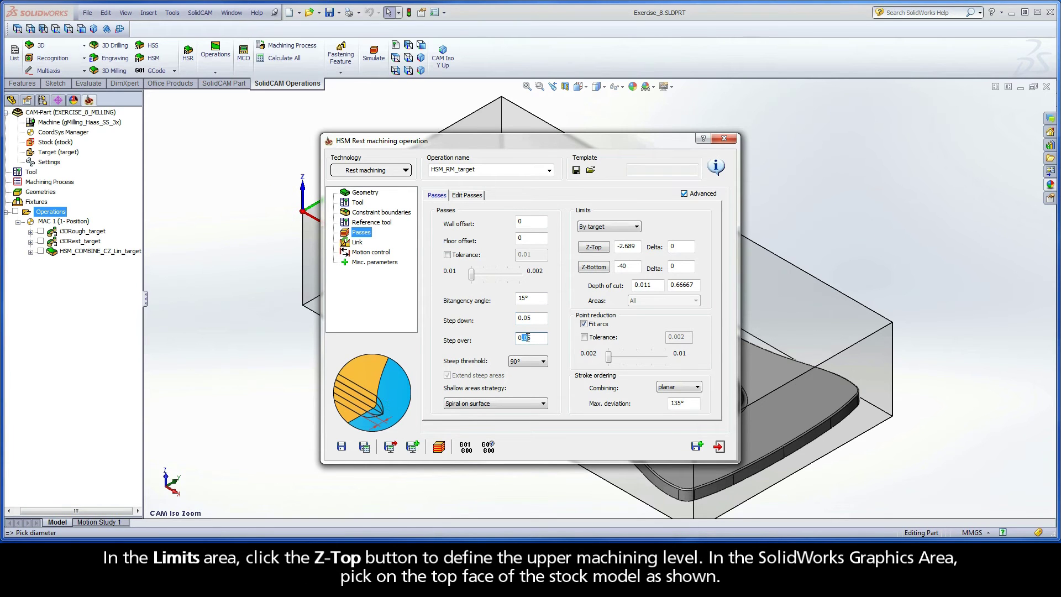
- Set Z-Top to 0 from the stock's top face and Z-Bottom to -34.4 from the target's lower floor
left_click(594, 249)
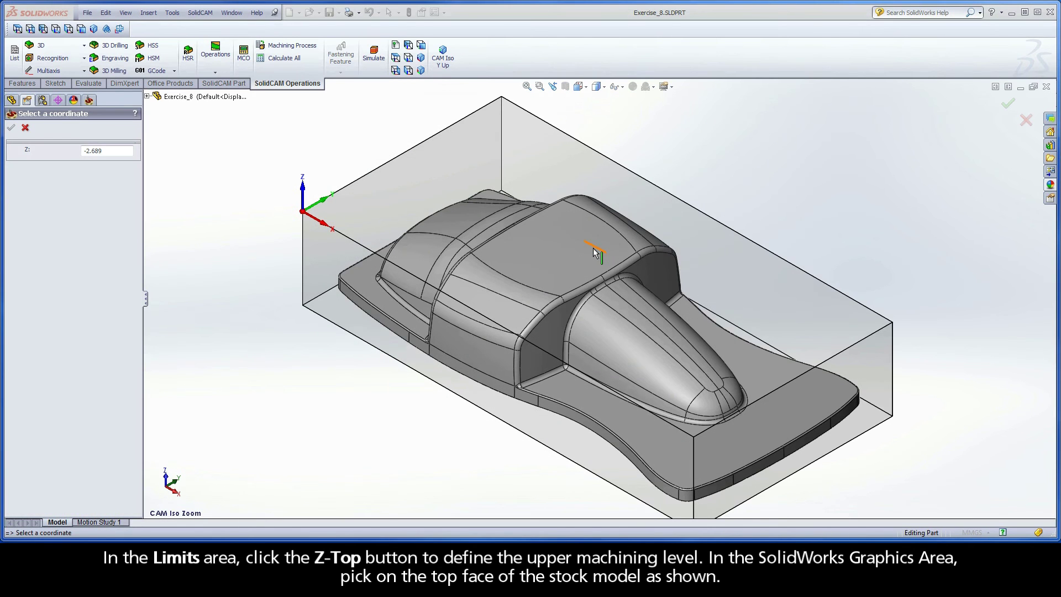
left_click(343, 215)
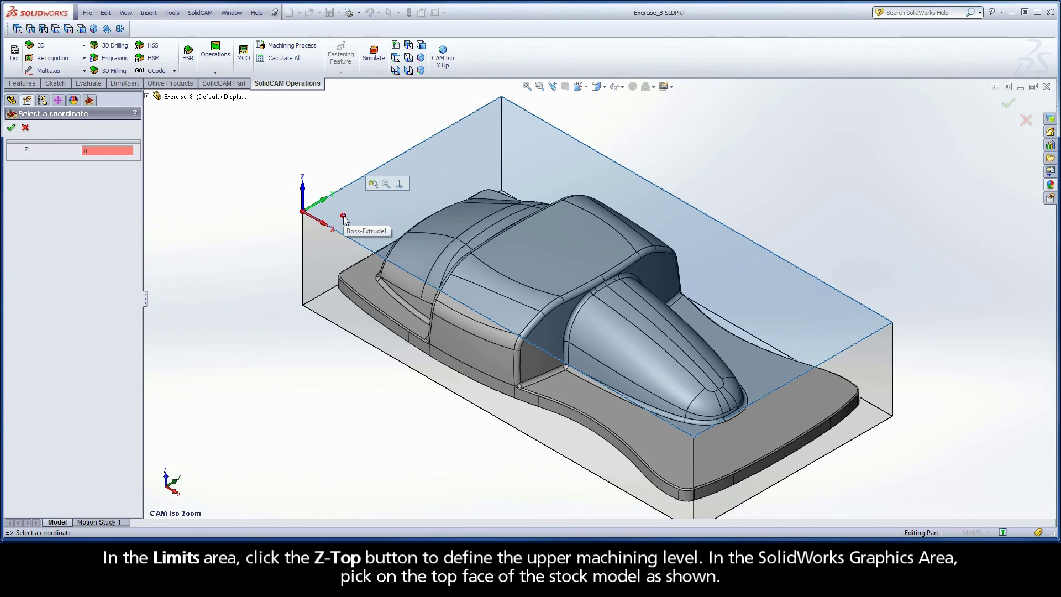
left_click(11, 128)
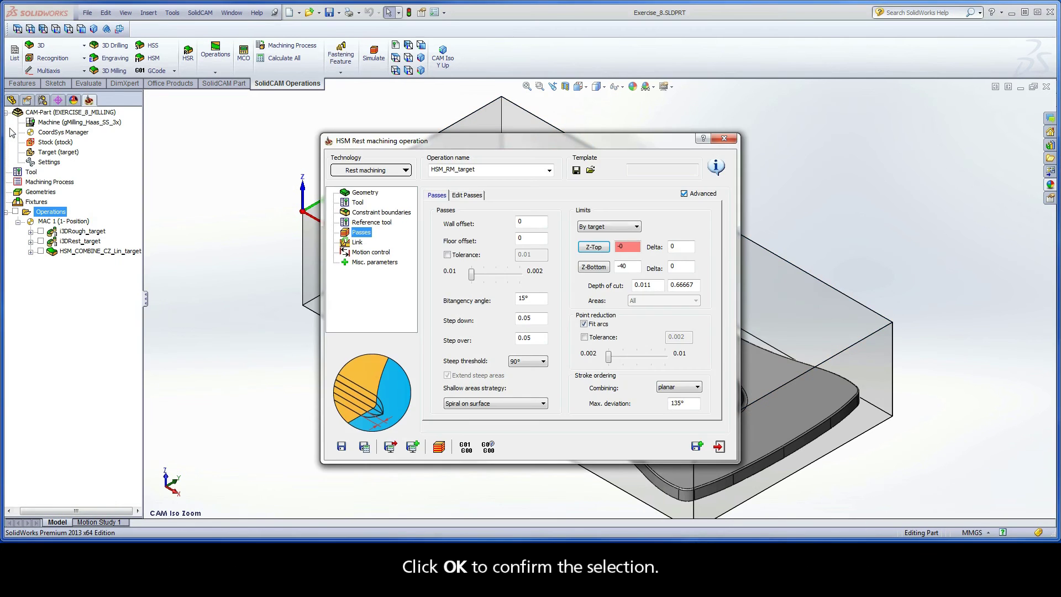
left_click(593, 267)
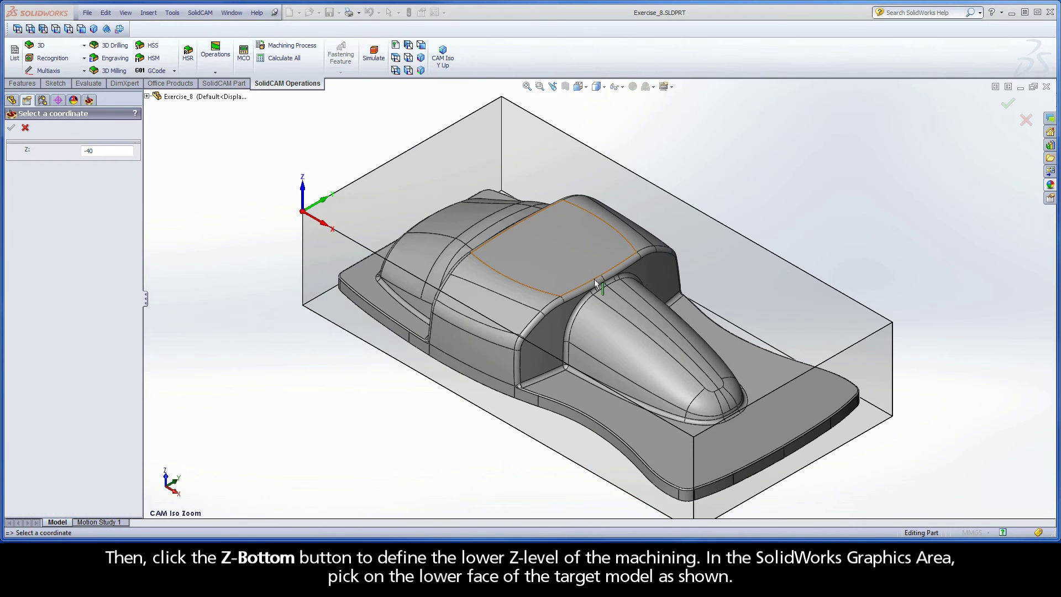
left_click(593, 399)
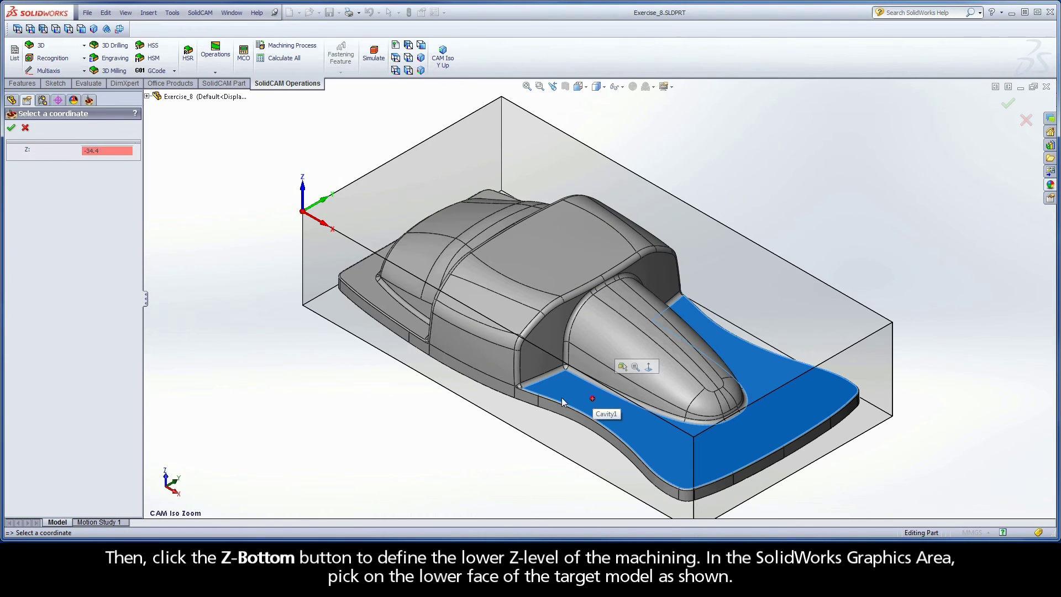
left_click(12, 129)
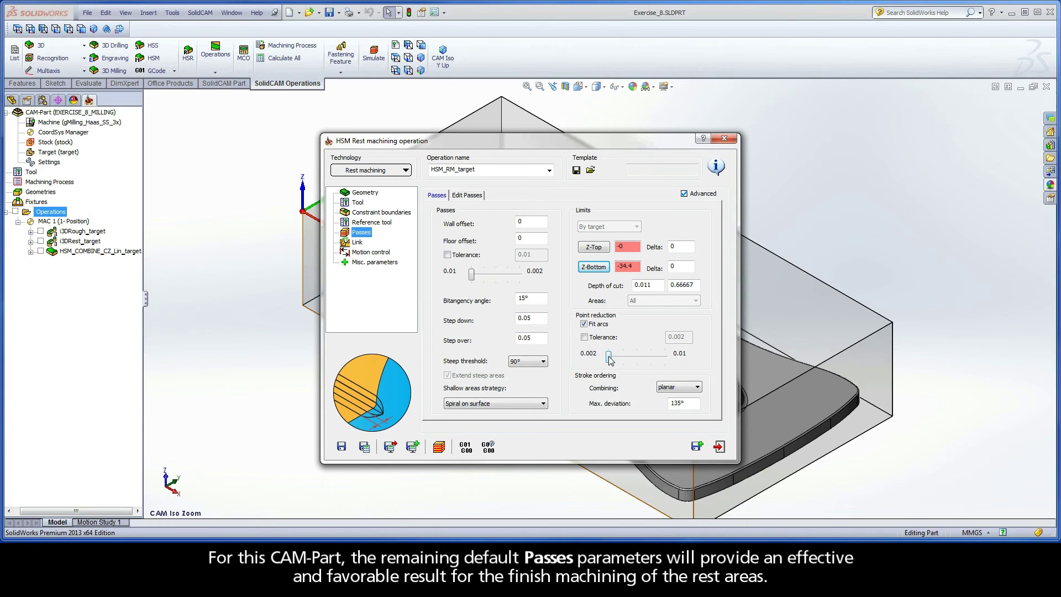
- Review the Link Strategy, Retracts, Leads, Down/Up Mill and Refurbishment tabs, keeping the defaults
left_click(538, 406)
left_click(691, 406)
left_click(359, 245)
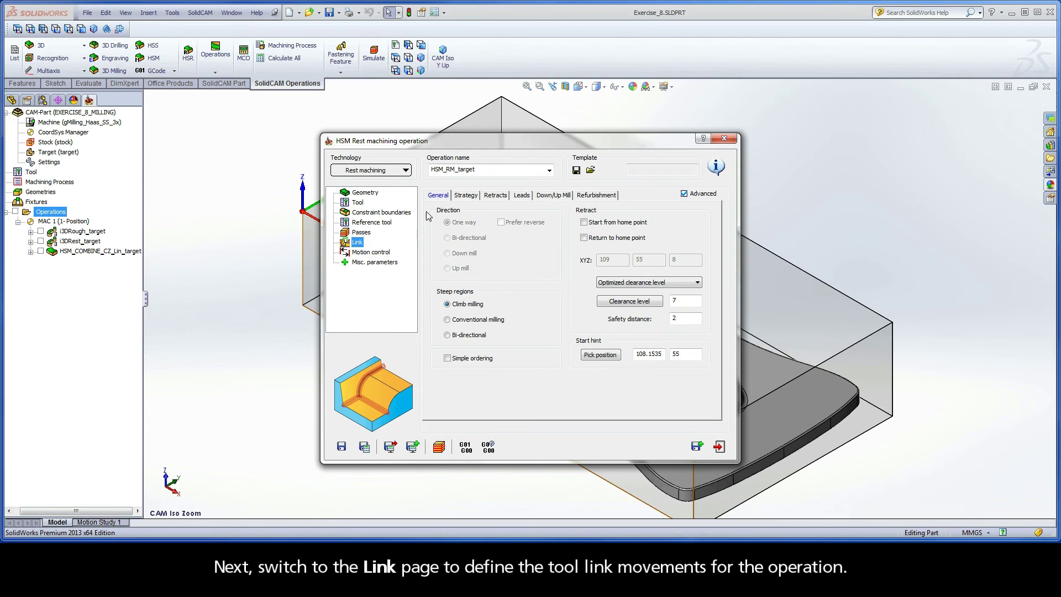
left_click(467, 196)
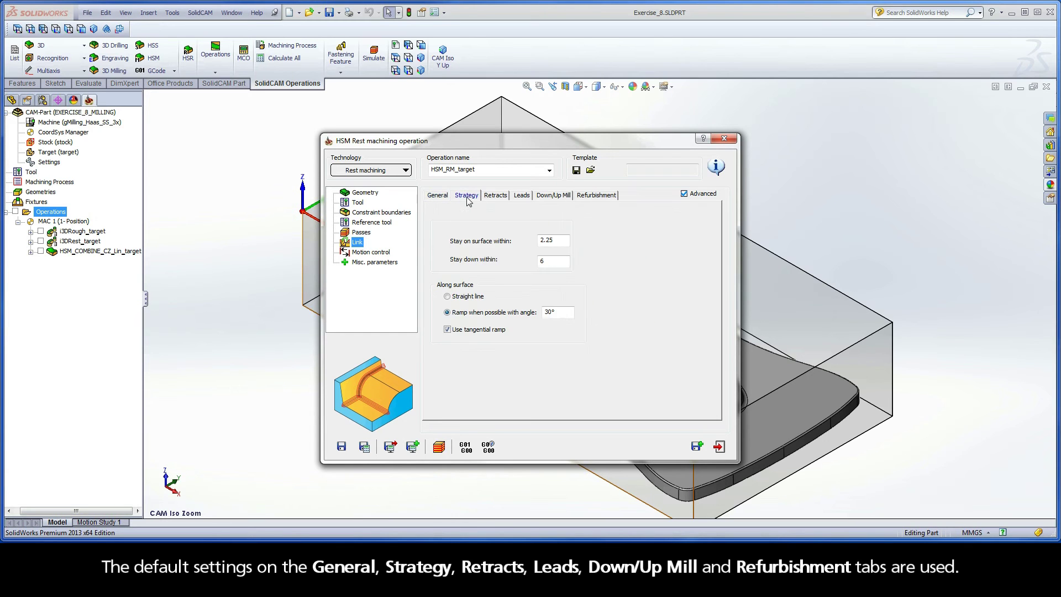
left_click(497, 198)
left_click(522, 198)
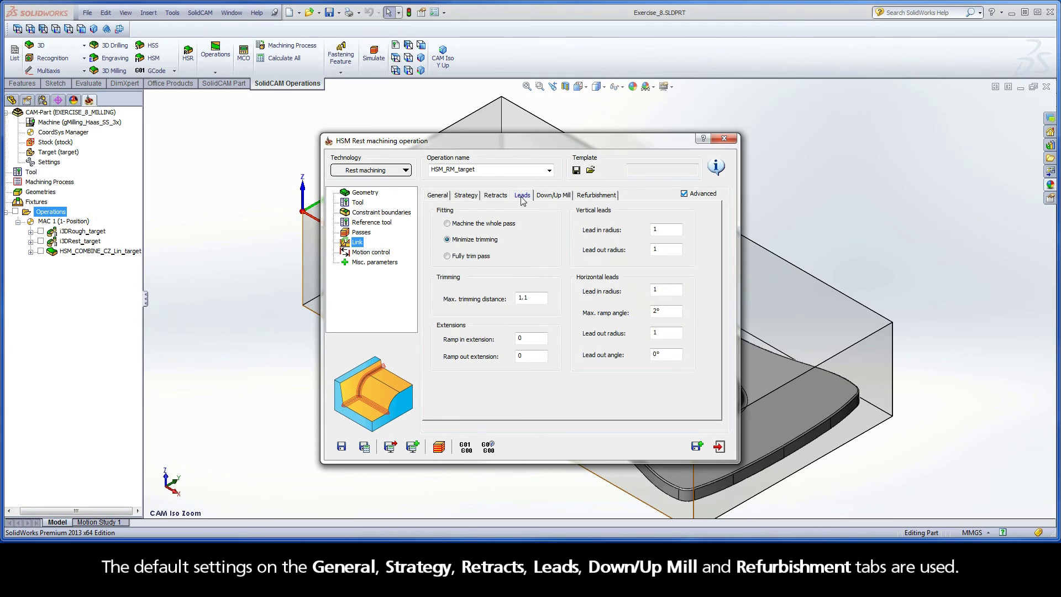
left_click(554, 197)
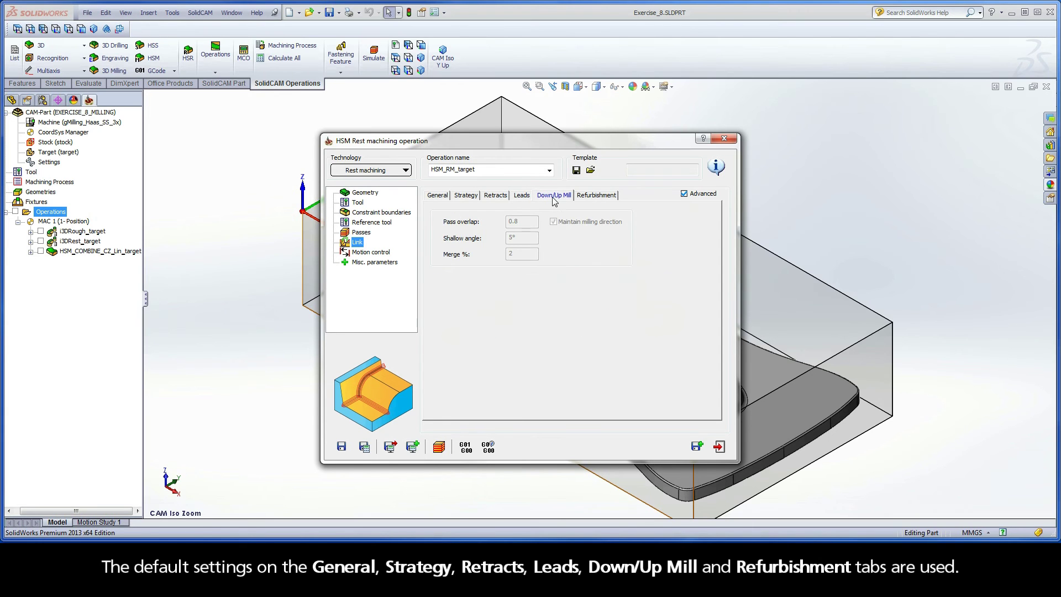
left_click(596, 197)
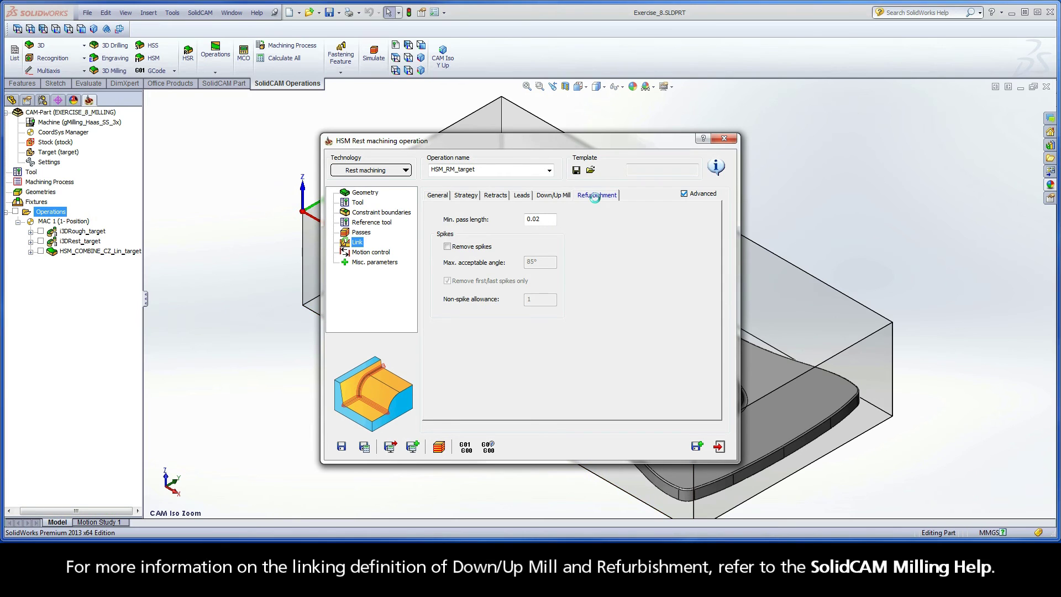
left_click(559, 197)
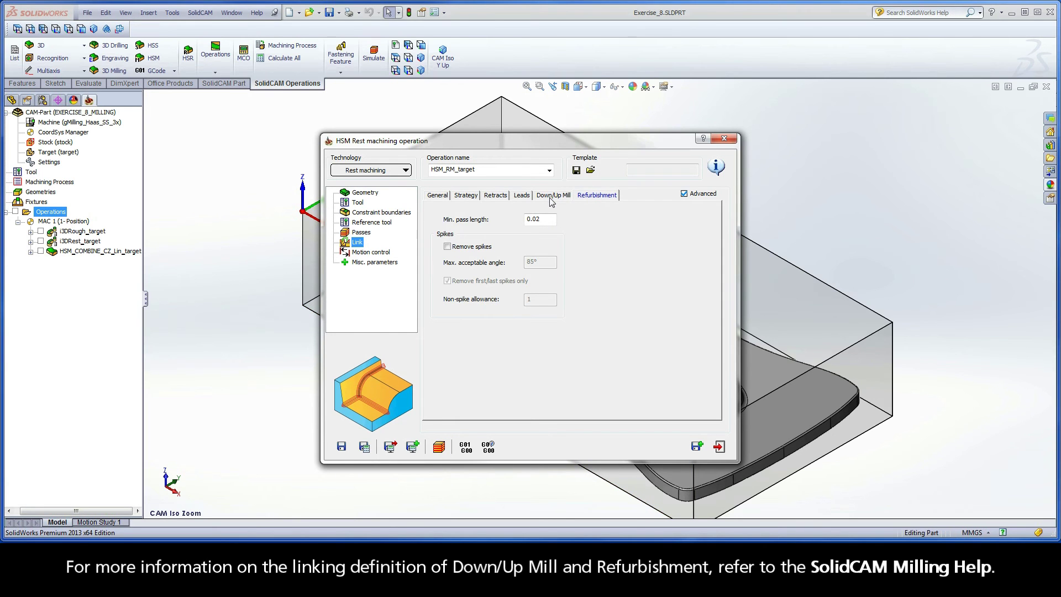
left_click(597, 198)
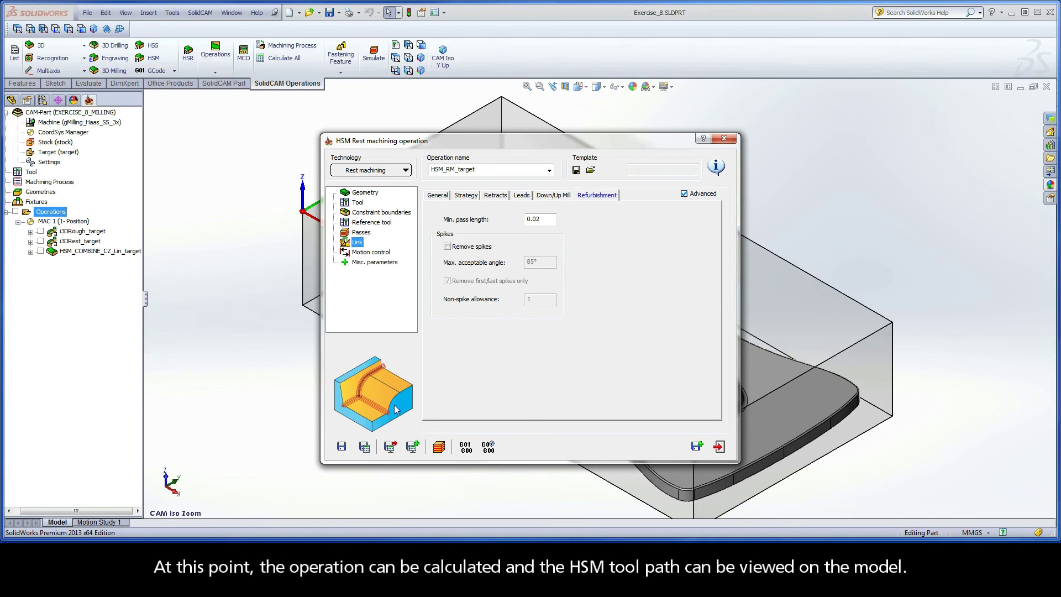
- Save and calculate HSM_RM_target, then bring up its simulation controls
left_click(365, 450)
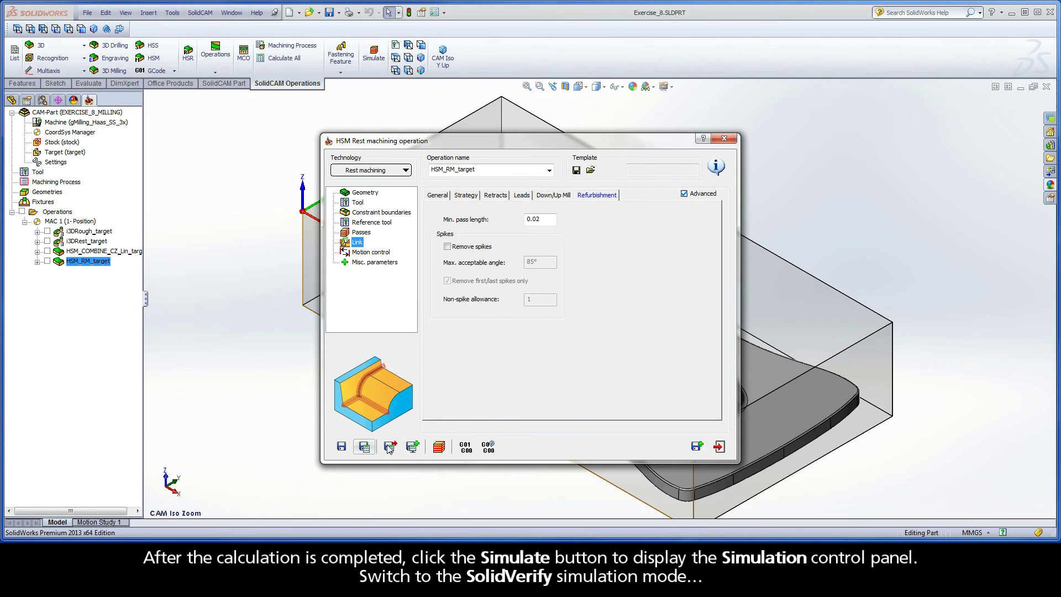
left_click(439, 447)
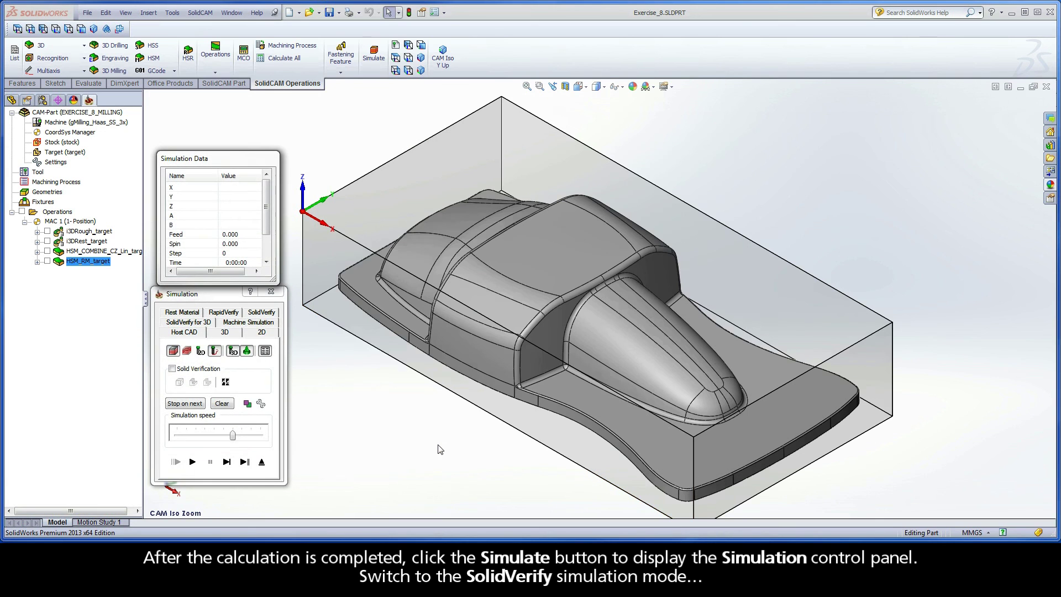
- Play the SolidVerify simulation with the speed slider at maximum
left_click(261, 313)
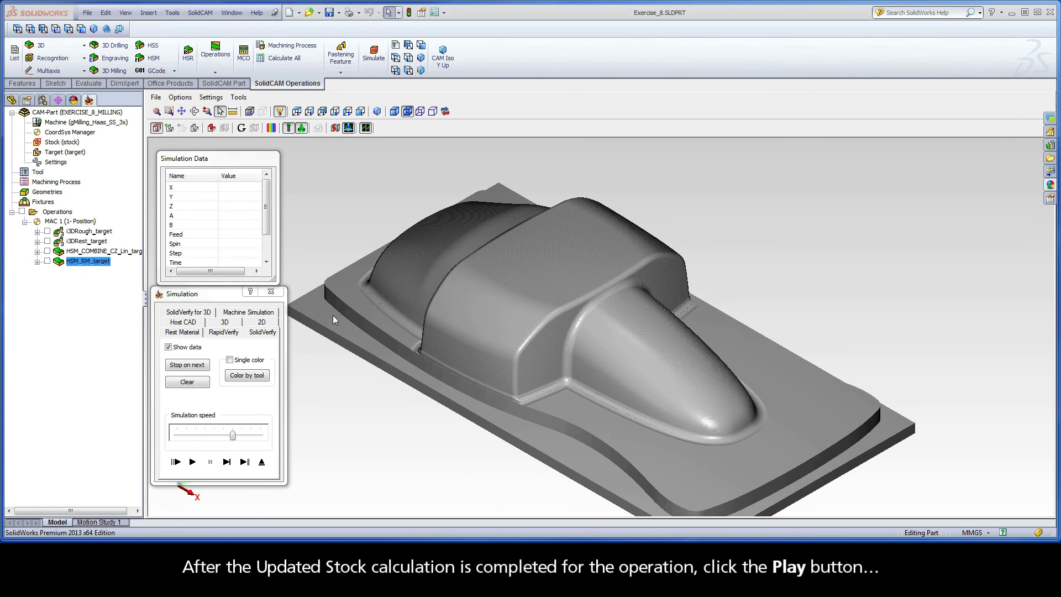
left_click(193, 462)
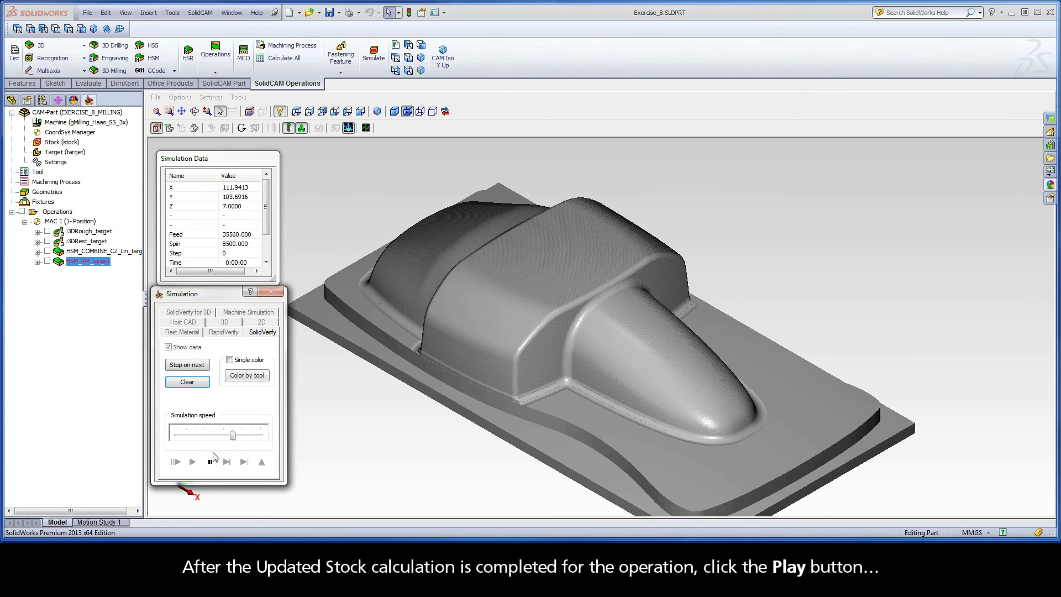
left_click_drag(232, 437, 261, 438)
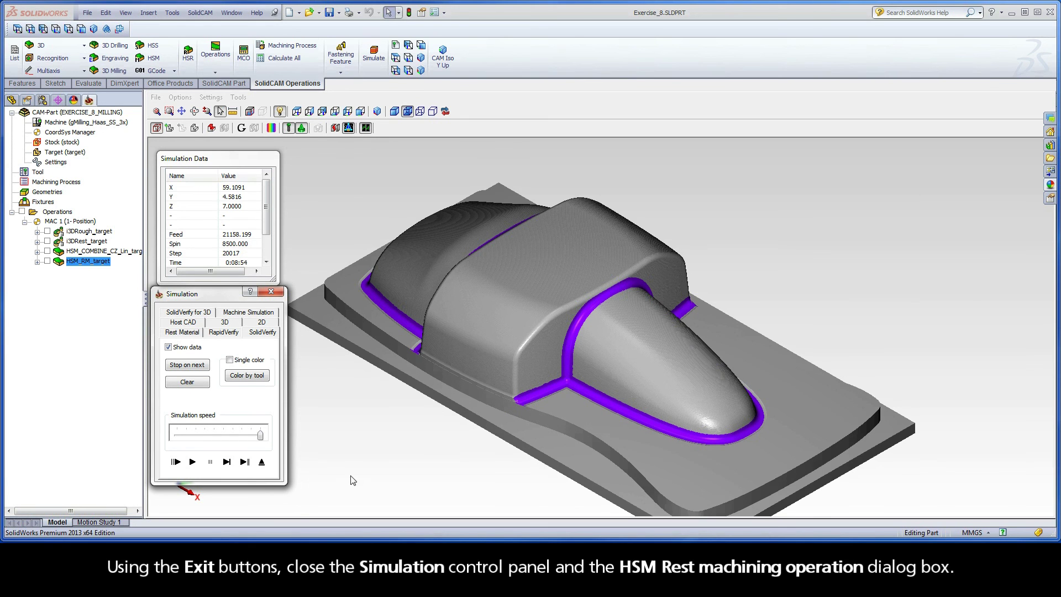
- Exit the SolidVerify simulation and the HSM Rest machining operation dialog, returning to the part view
left_click(262, 463)
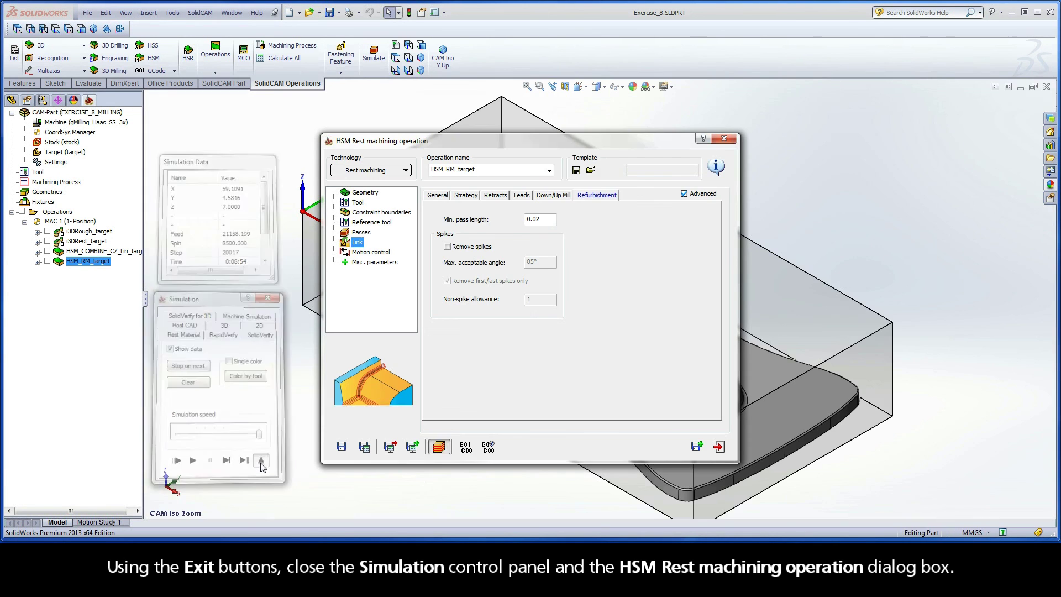
left_click(719, 446)
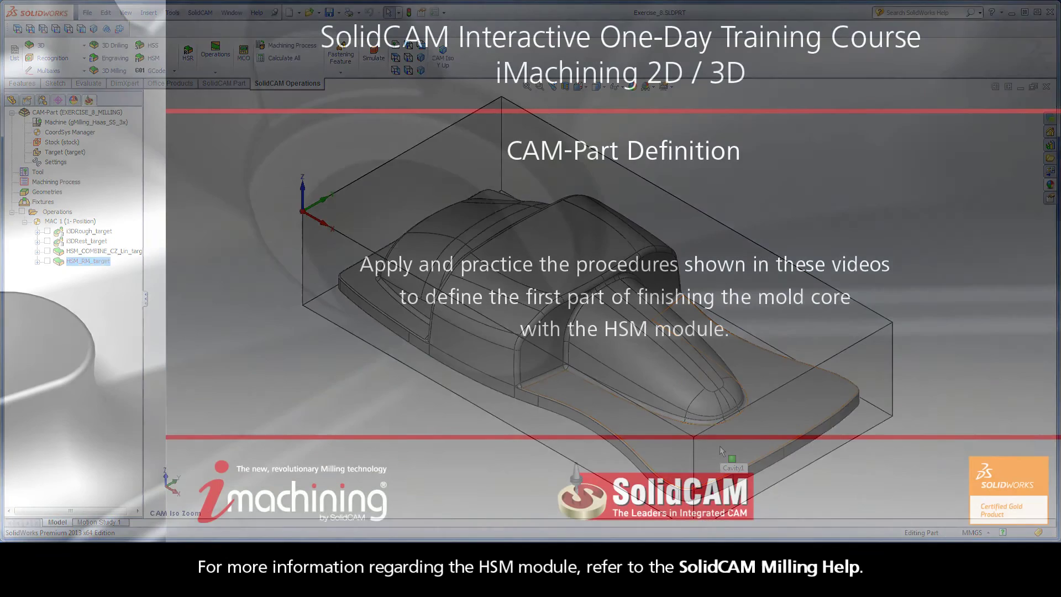